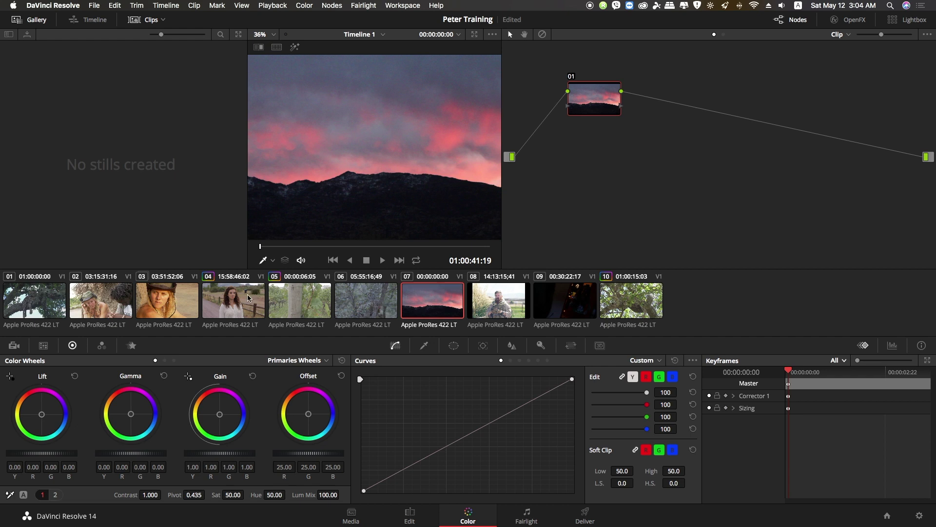
Select clip 04, the woman by the fence, and nudge node 01 in the Node Editor.
left_click(247, 295)
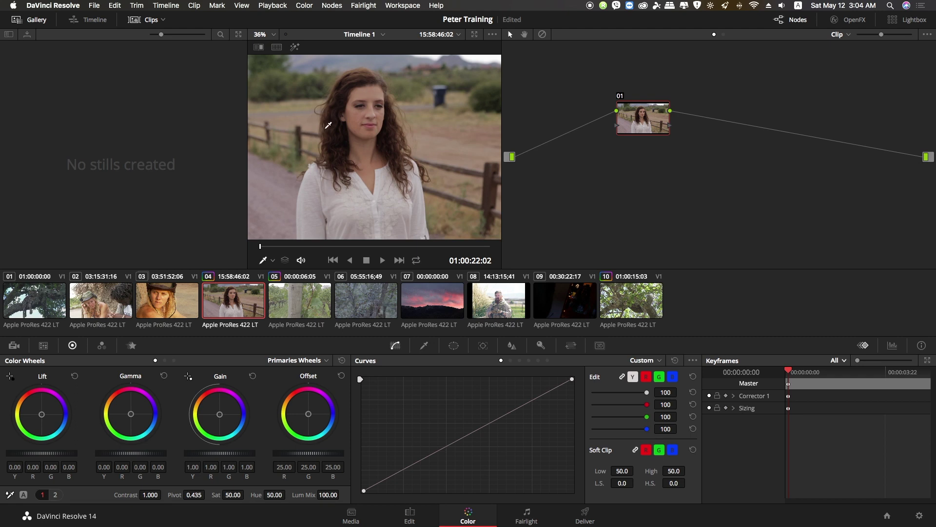
mouse_move(641, 123)
left_mouse_down()
mouse_move(628, 116)
mouse_move(636, 100)
left_mouse_up()
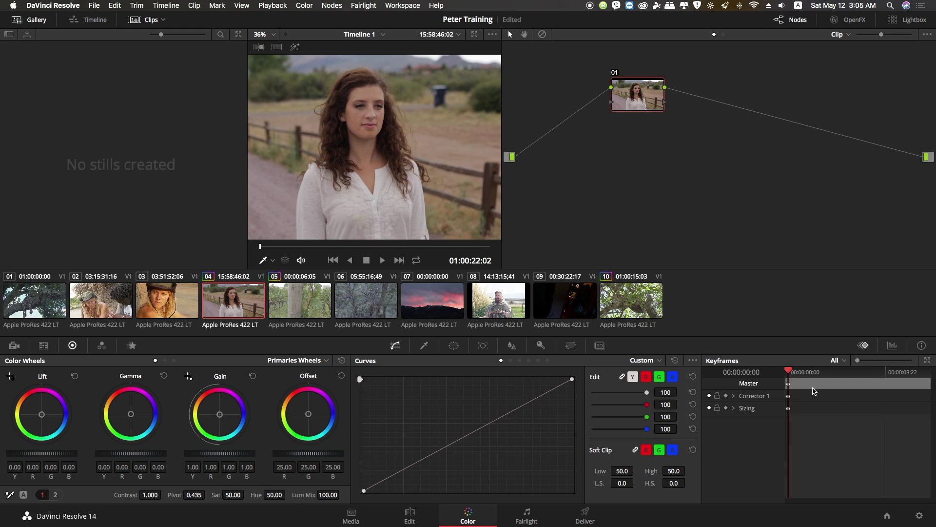
Cycle through the Scopes and Info palettes, then return to the Keyframes panel.
left_click(894, 346)
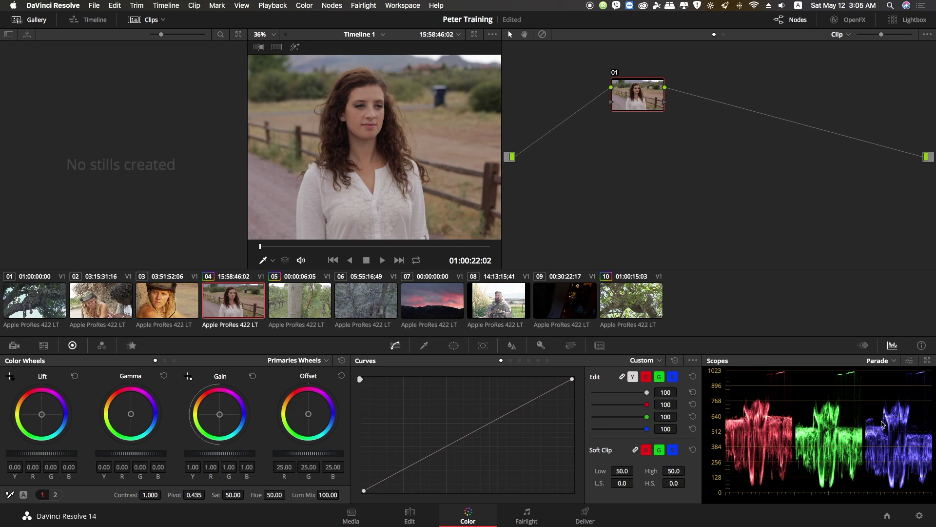
left_click(922, 346)
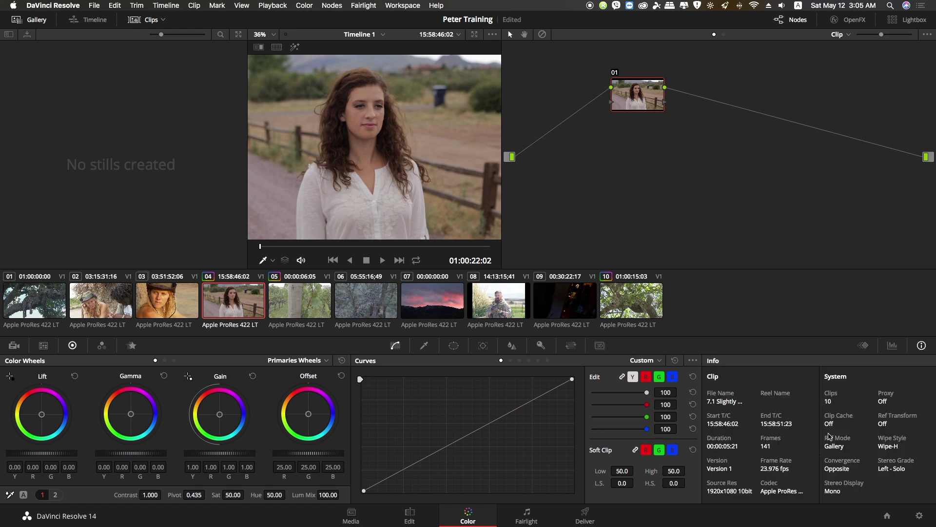
left_click(864, 345)
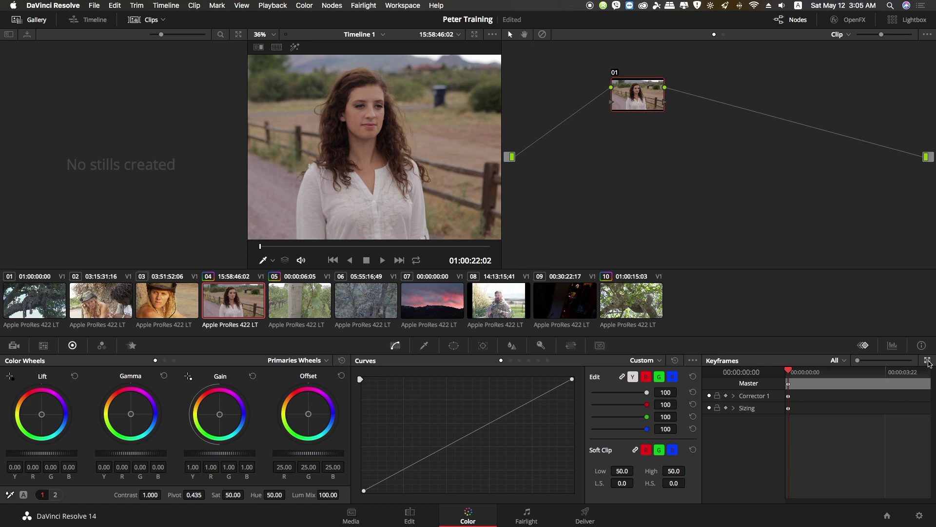
Expand and zoom the keyframe editor, and set the playhead to 00:00:00:18.
left_click(927, 361)
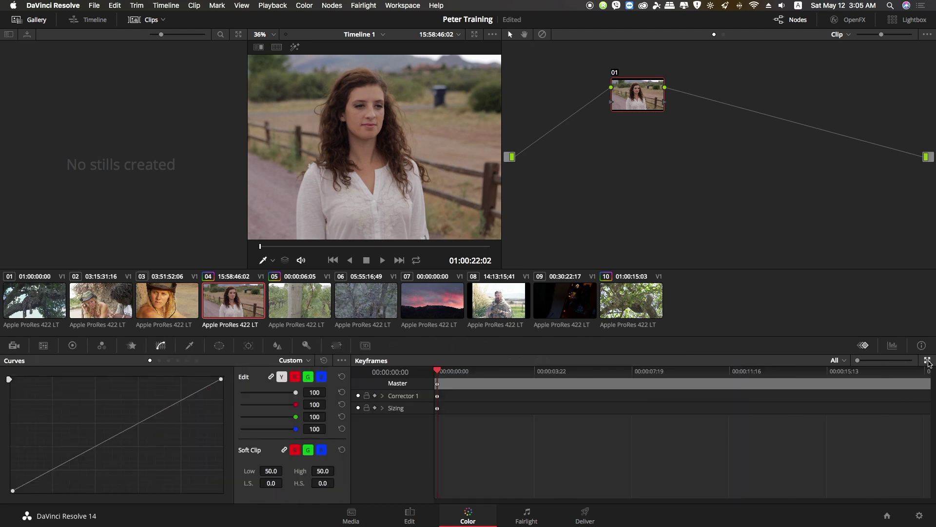
scroll(442, 379, "up", 3)
mouse_move(439, 373)
left_mouse_down()
mouse_move(853, 380)
mouse_move(491, 380)
mouse_move(806, 370)
mouse_move(437, 380)
left_mouse_up()
mouse_move(437, 370)
left_mouse_down()
mouse_move(477, 370)
mouse_move(497, 388)
left_mouse_up()
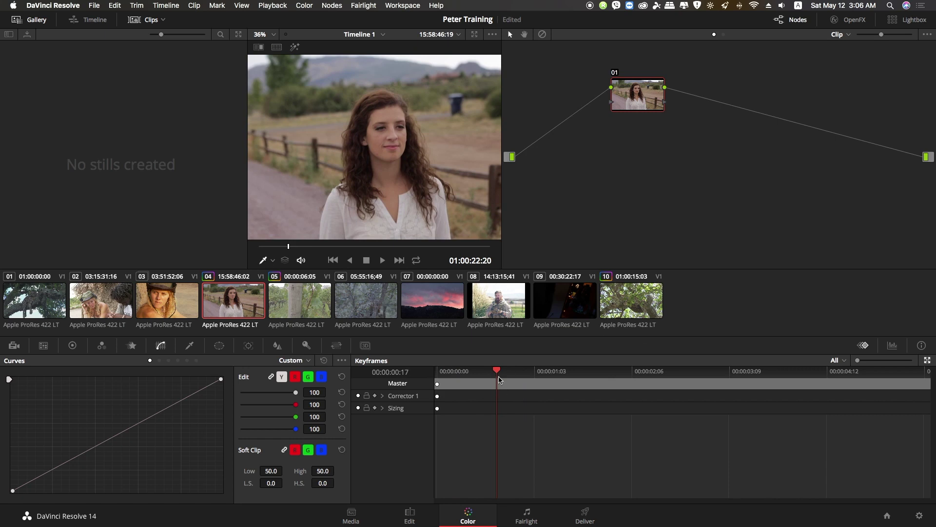
left_click_drag(497, 370, 502, 373)
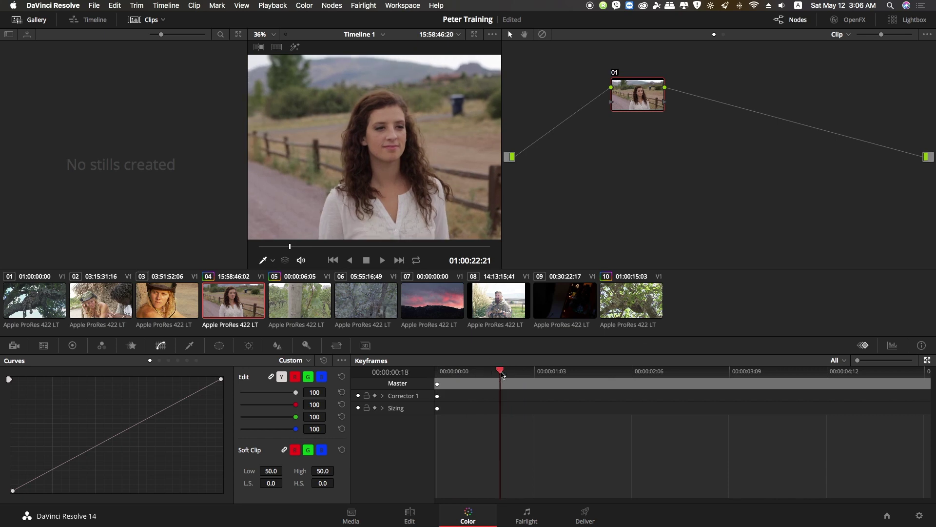
left_click_drag(632, 92, 602, 96)
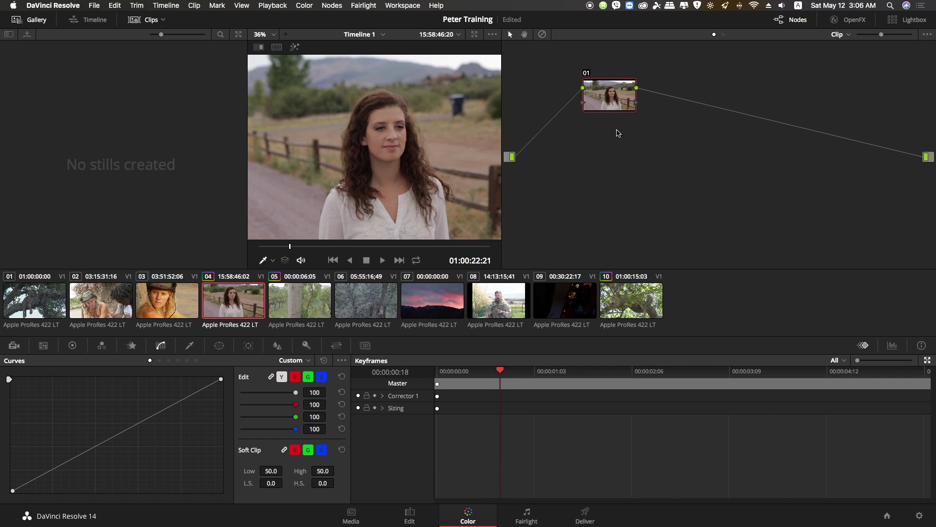
Add serial nodes 02 and 03 with Option+S, then scrub back slightly.
key("alt+s")
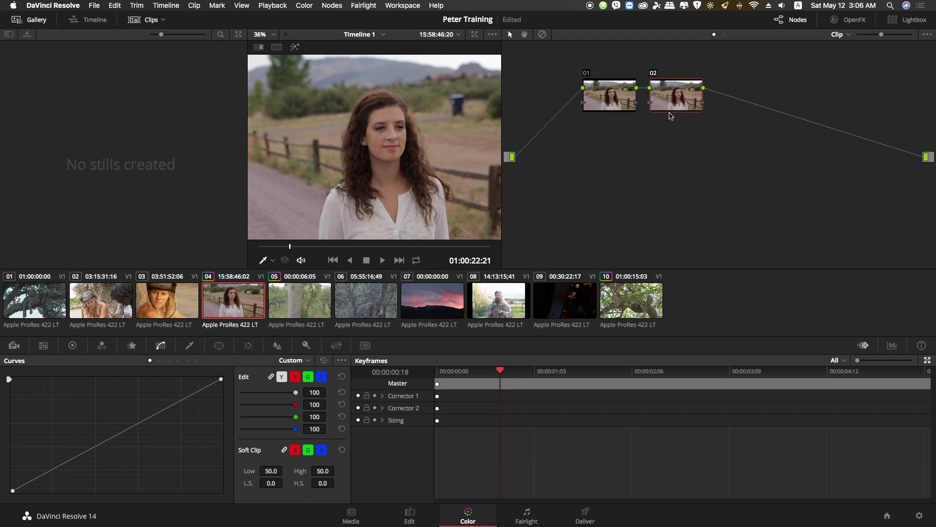
key("alt+s")
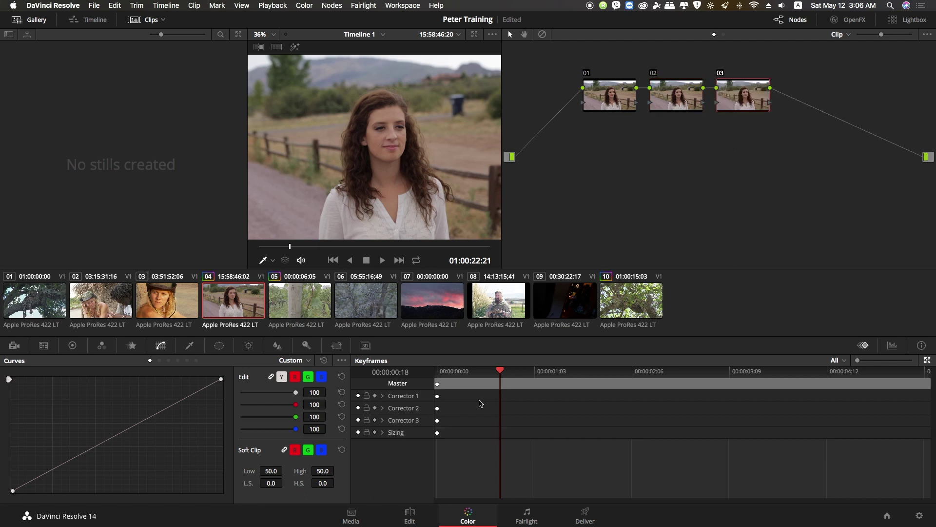
mouse_move(500, 371)
left_mouse_down()
mouse_move(469, 374)
mouse_move(493, 376)
left_mouse_up()
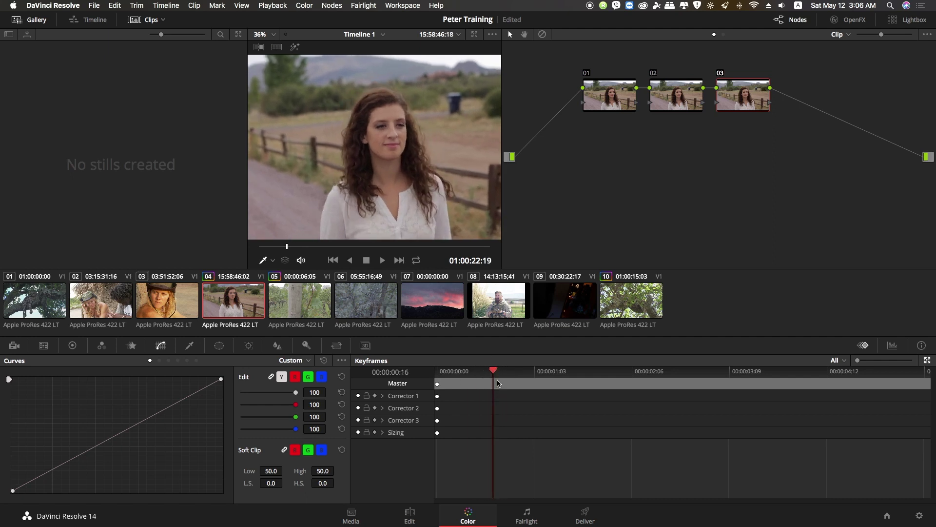
Add static keyframes on the Master track, undo them, and open the Keyframes filter dropdown.
right_click(499, 388)
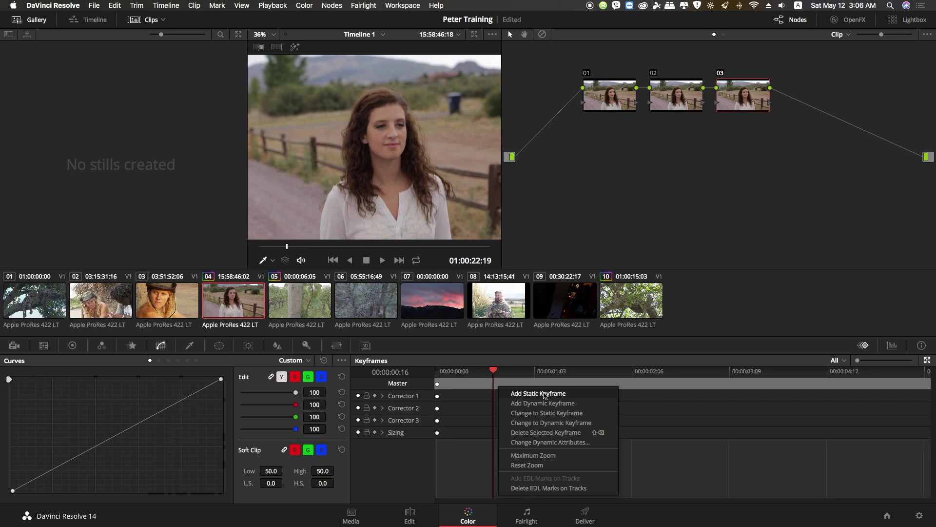
left_click(545, 394)
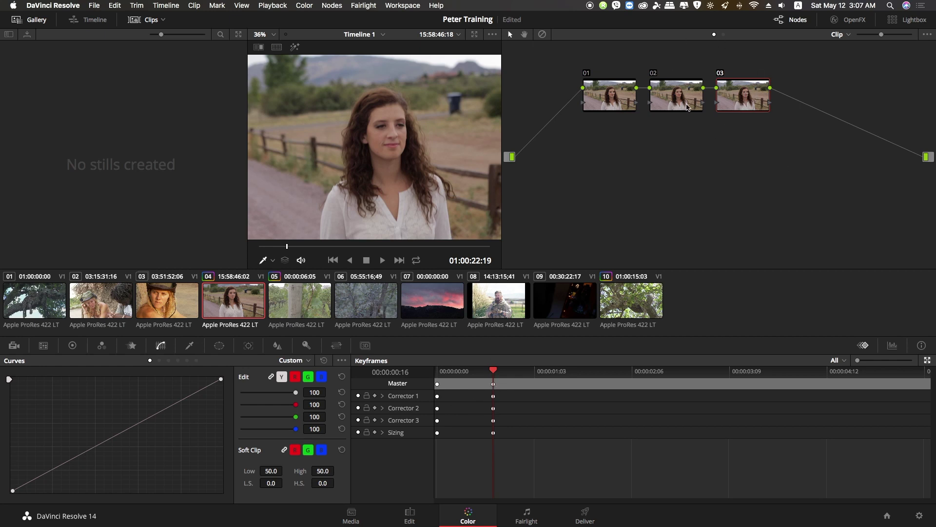
key("super+z")
left_click(844, 360)
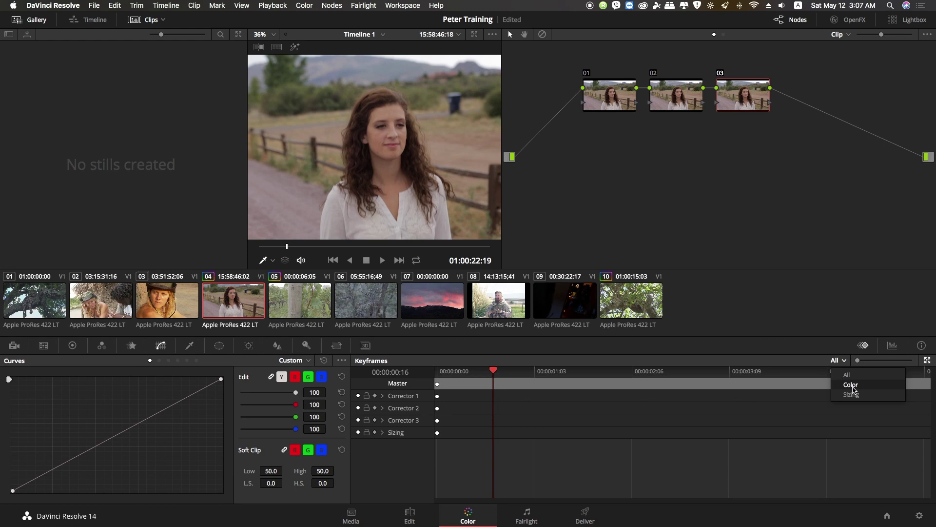
Filter the keyframe editor to Color tracks and select nodes 01, 02, then 01 again.
left_click(851, 385)
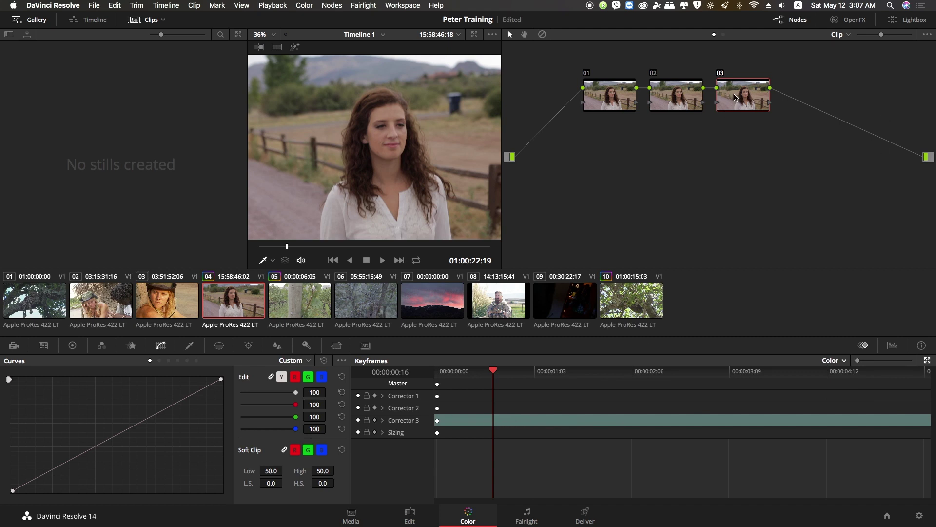
left_click(601, 99)
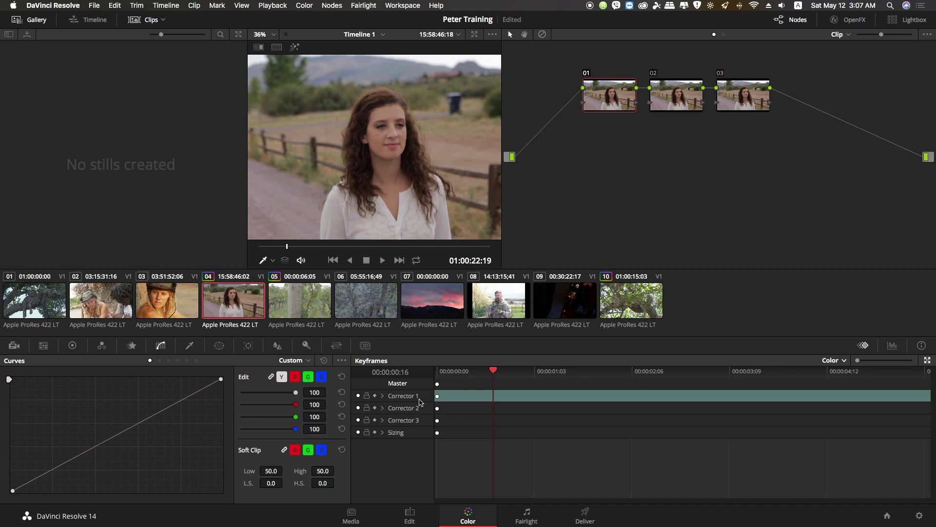
left_click(672, 100)
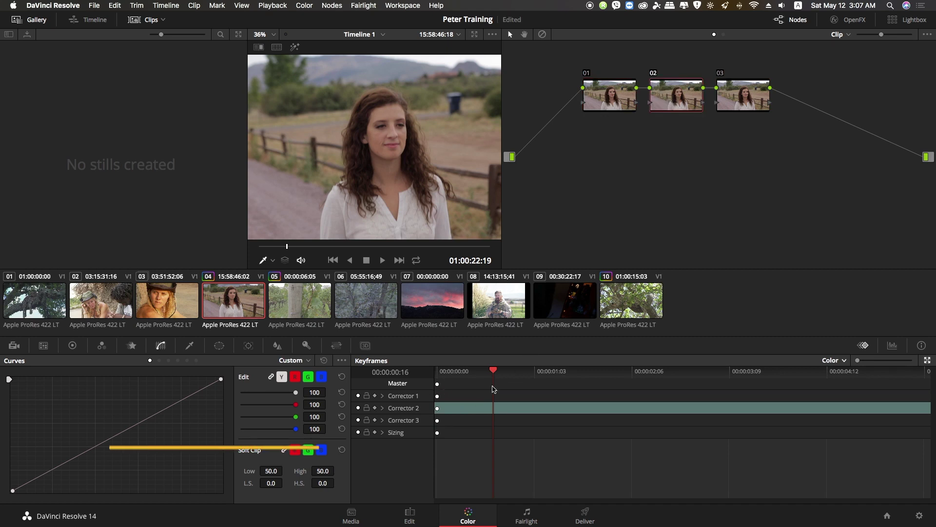
left_click(607, 99)
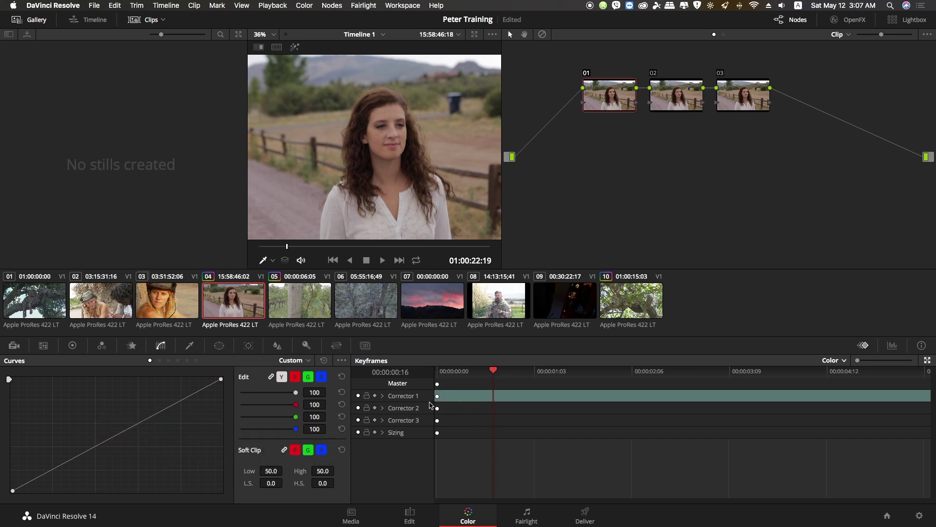
right_click(497, 399)
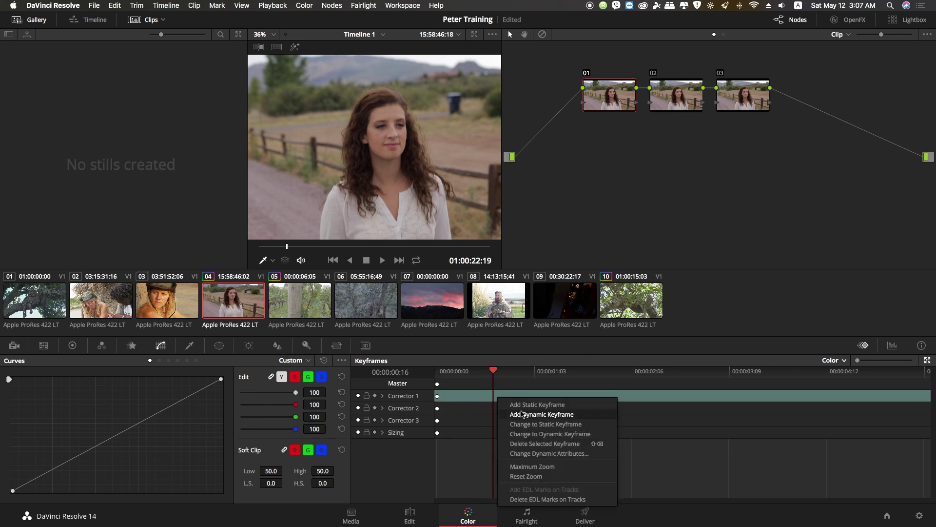
left_click(479, 398)
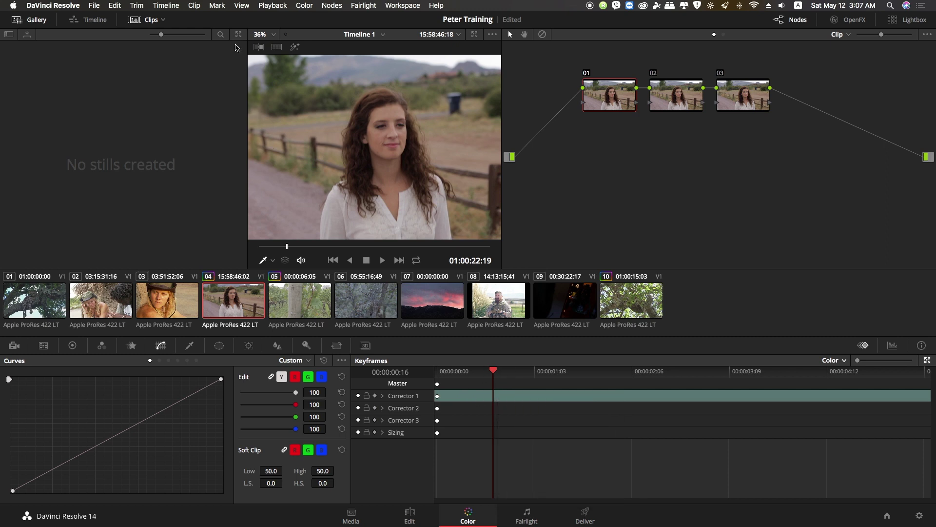
left_click(217, 7)
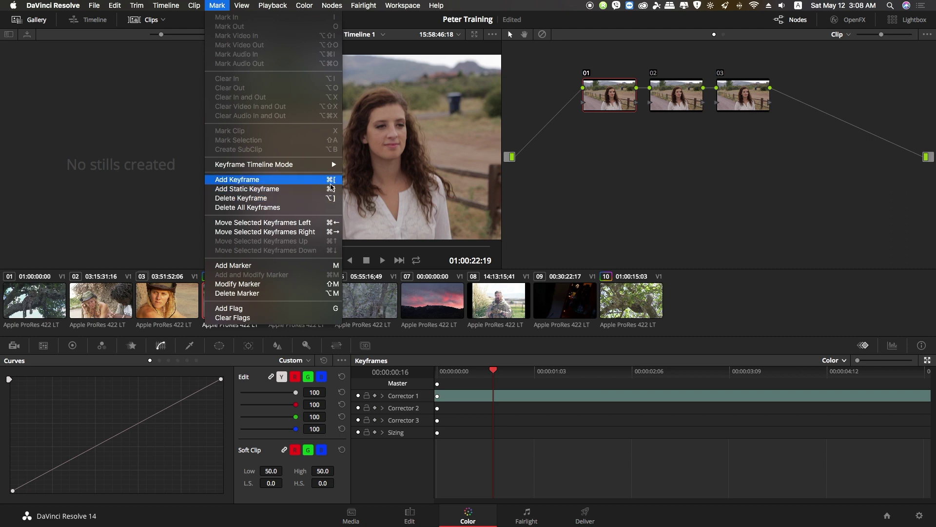
left_click(462, 416)
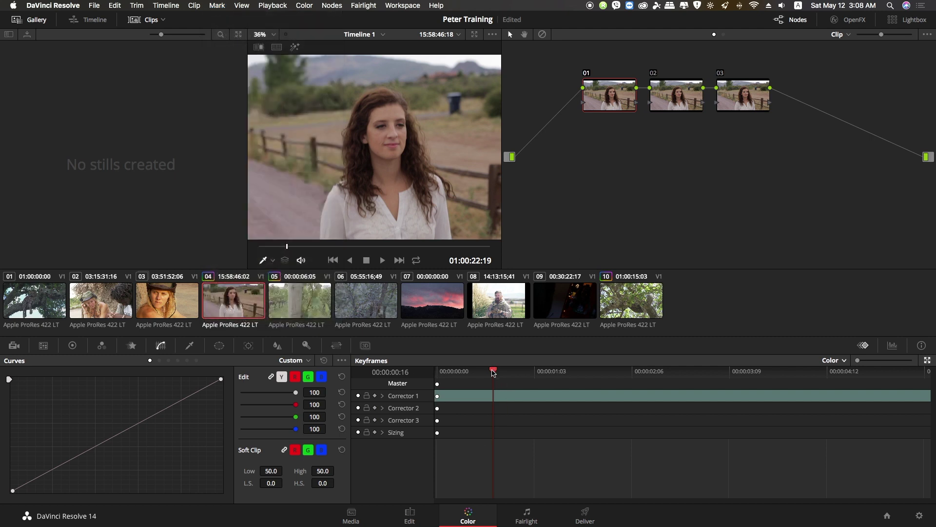
At frame 18, add static keyframes on the Master and Corrector 1 tracks, then show the Color Wheels.
left_click_drag(492, 373, 500, 374)
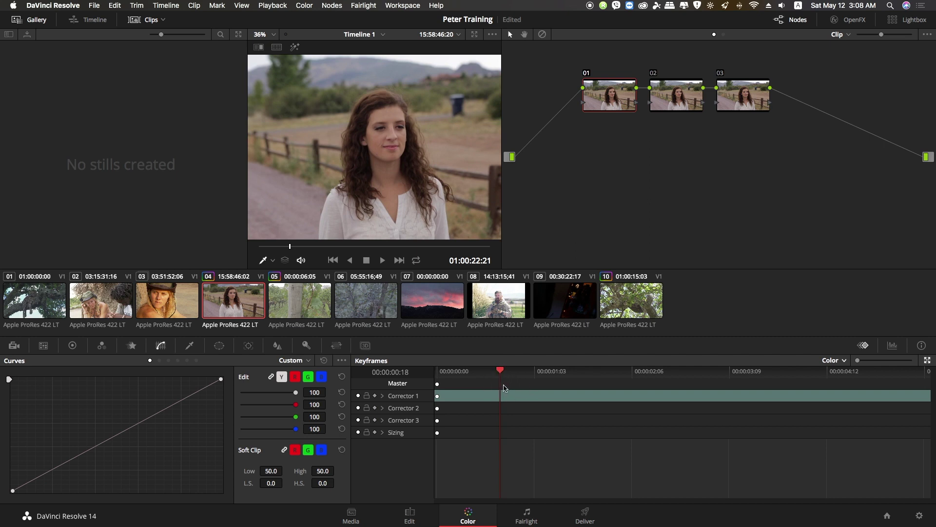
right_click(504, 388)
left_click(522, 392)
right_click(501, 395)
left_click(513, 403)
right_click(509, 387)
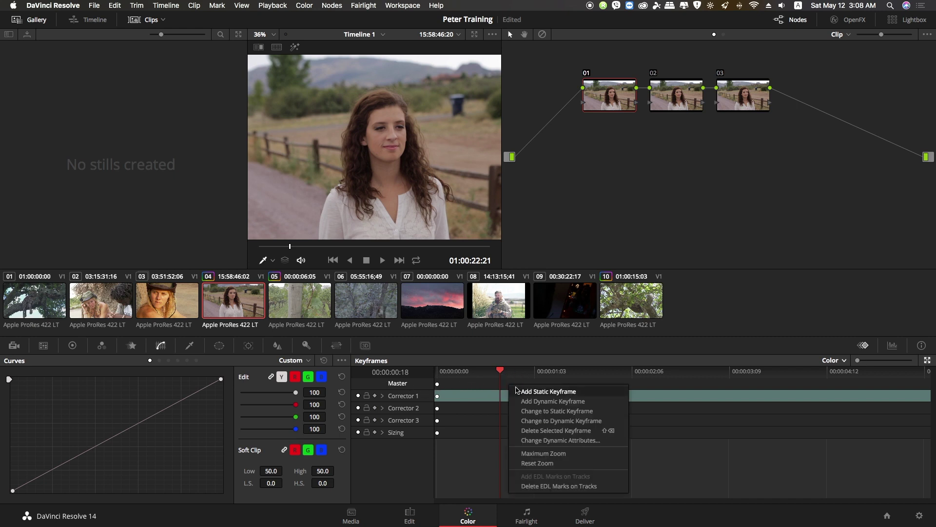
left_click(527, 392)
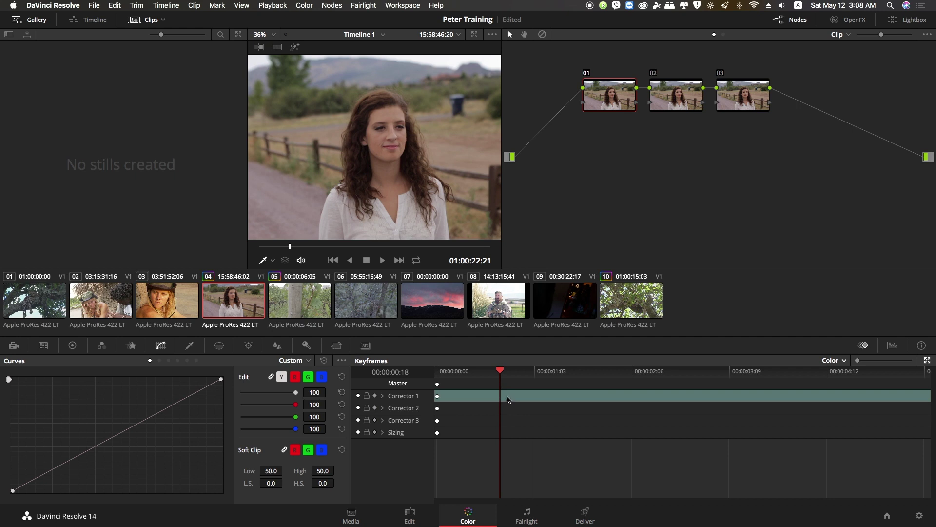
right_click(507, 399)
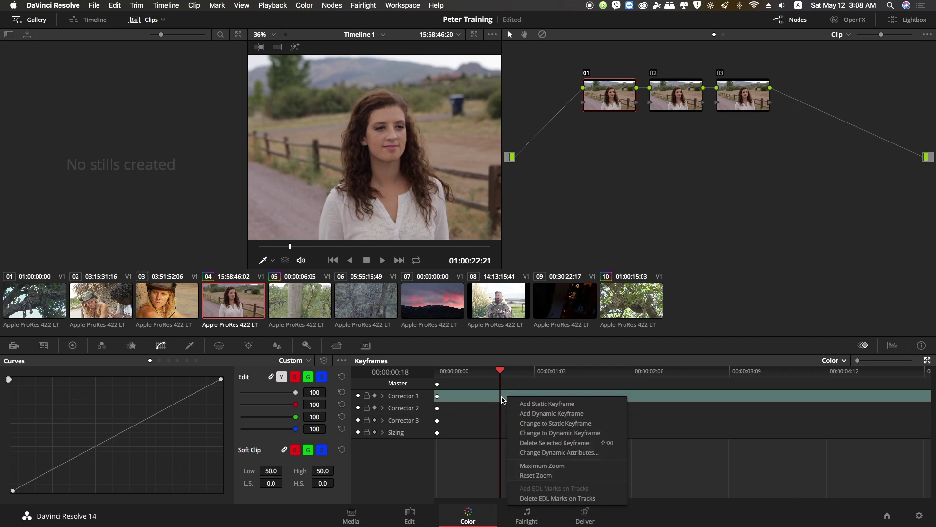
left_click(533, 405)
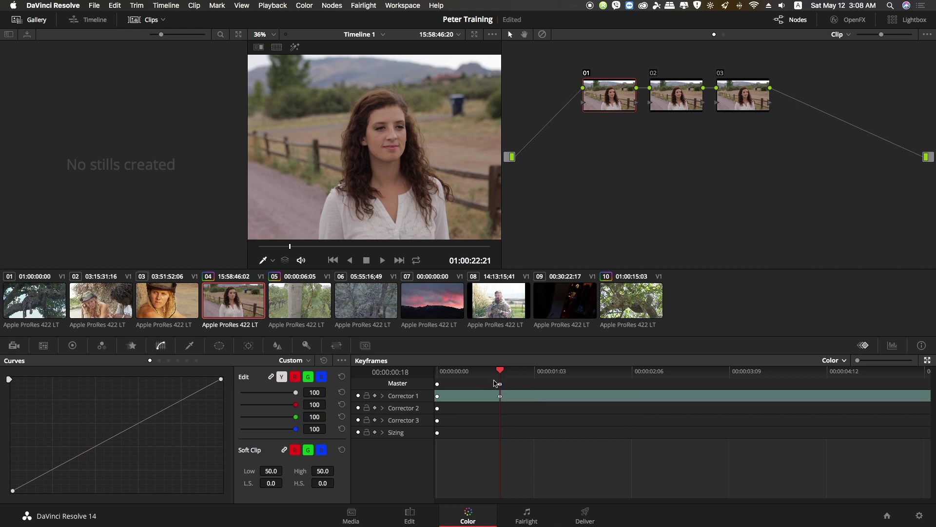
left_click(75, 347)
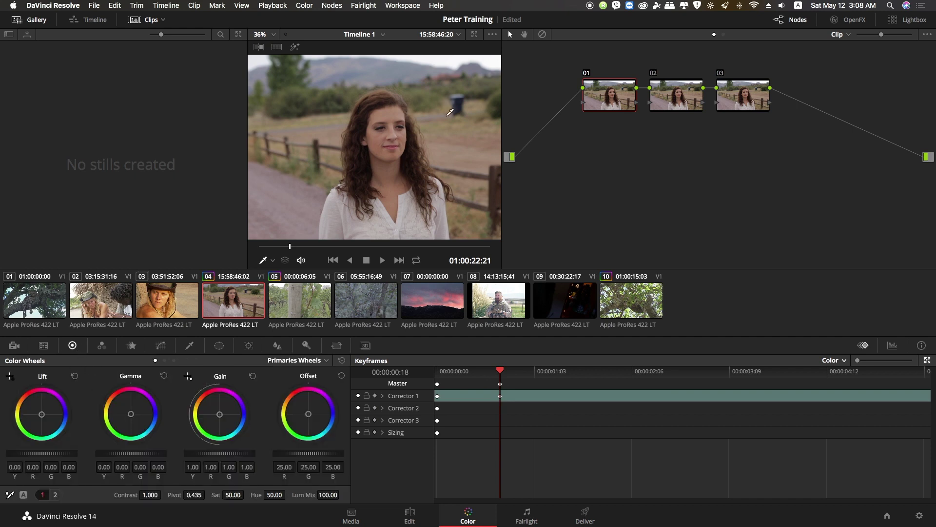
Push the Gamma wheel toward blue-magenta (blue 0.55), then return to frame 0 and play back.
left_click_drag(126, 417, 153, 409)
left_click_drag(500, 373, 429, 374)
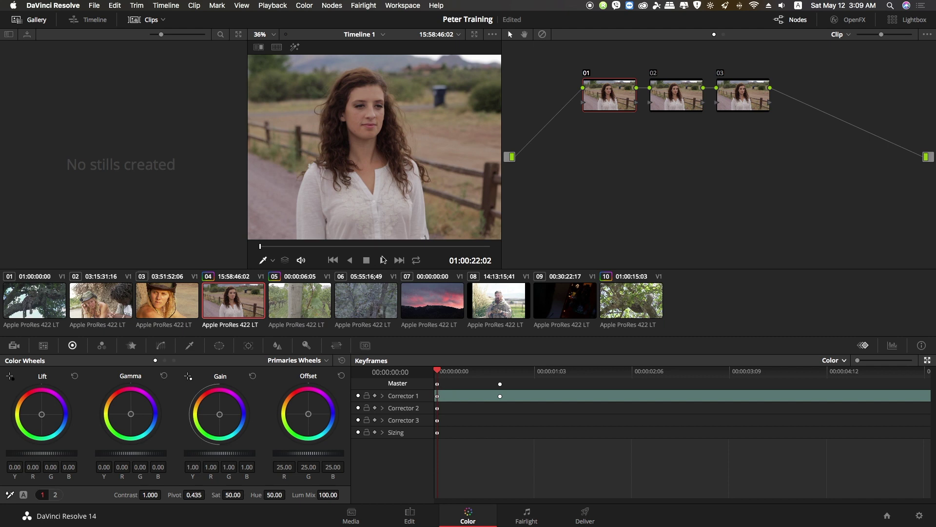
left_click(383, 262)
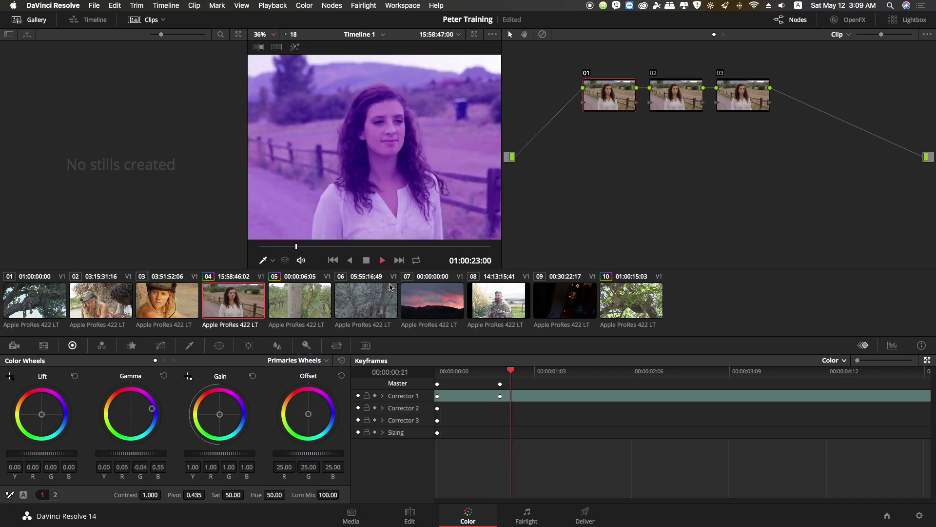
left_click(366, 261)
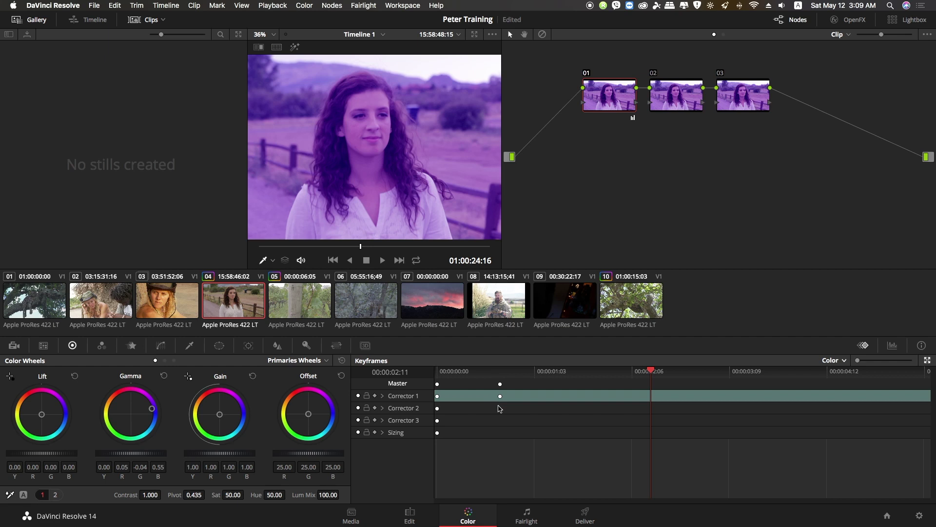
mouse_move(651, 371)
left_mouse_down()
mouse_move(498, 384)
mouse_move(738, 391)
left_mouse_up()
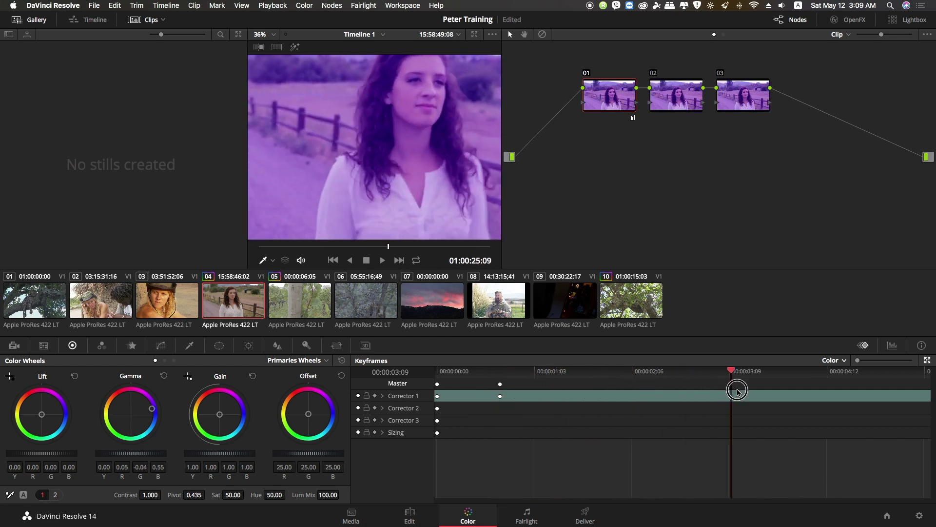
left_click_drag(737, 391, 501, 376)
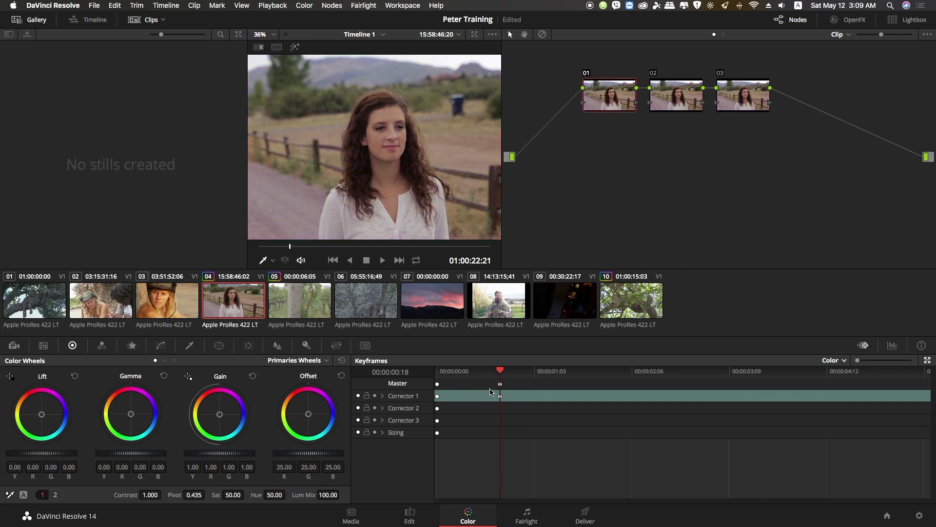
Undo node 01's keyframes, move to 00:00:01:16, and select node 02 for keyframing.
key("ctrl+z")
left_click_drag(520, 372, 581, 370)
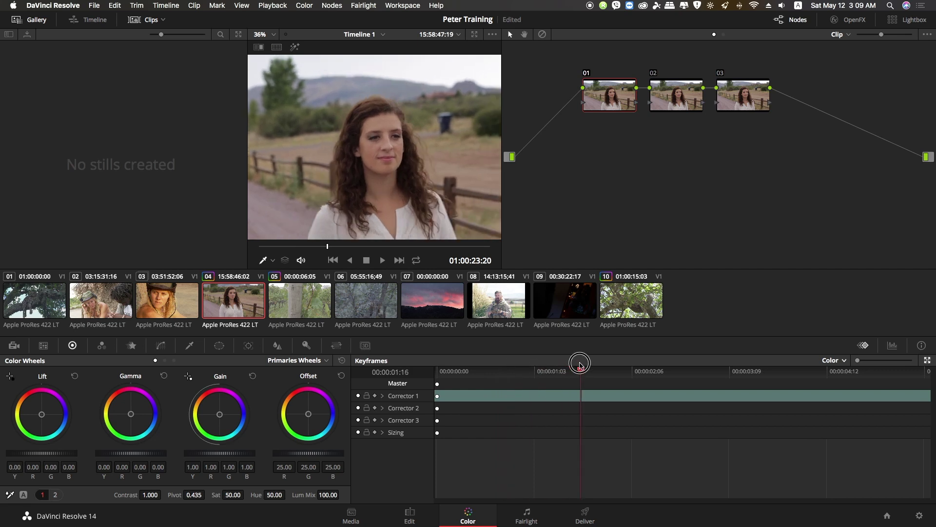
right_click(587, 397)
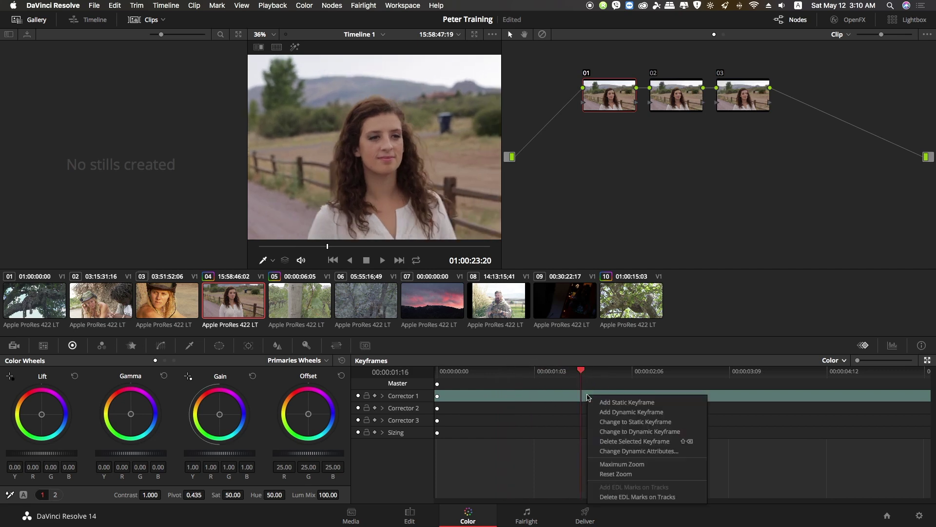
left_click(731, 319)
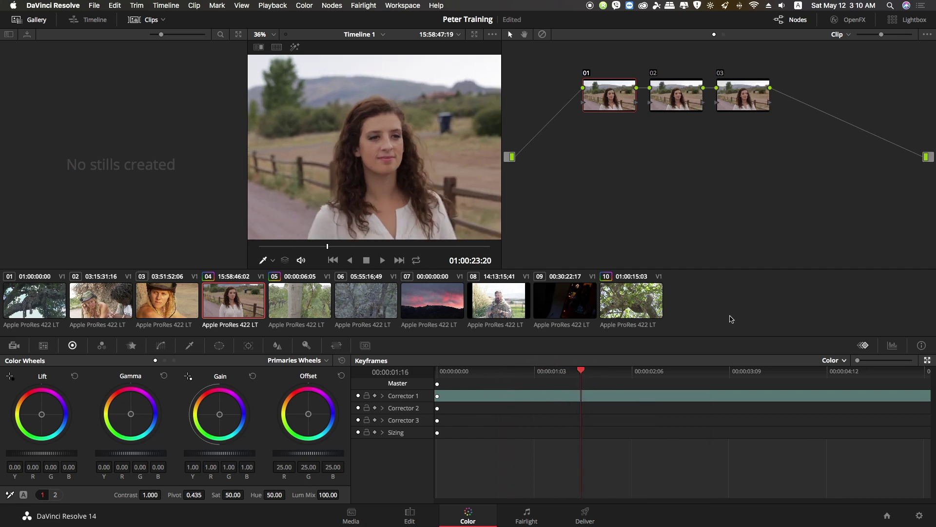
left_click(682, 99)
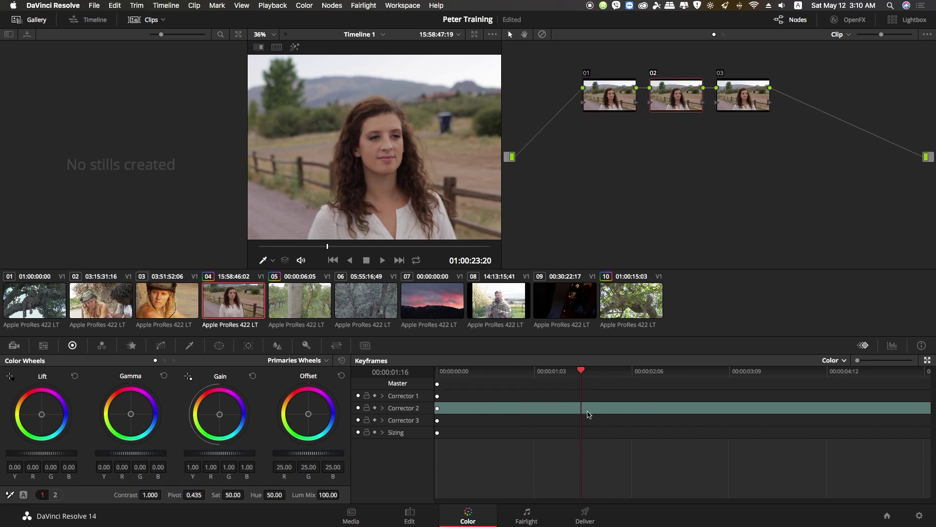
Add dynamic keyframes on the Corrector 2 track at 00:00:01:16 and 00:00:02:18.
right_click(586, 411)
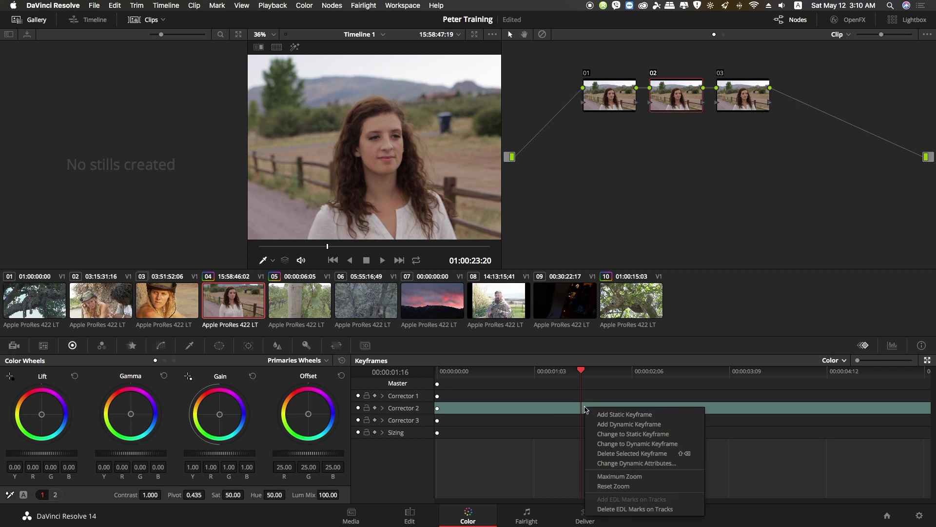
left_click(604, 424)
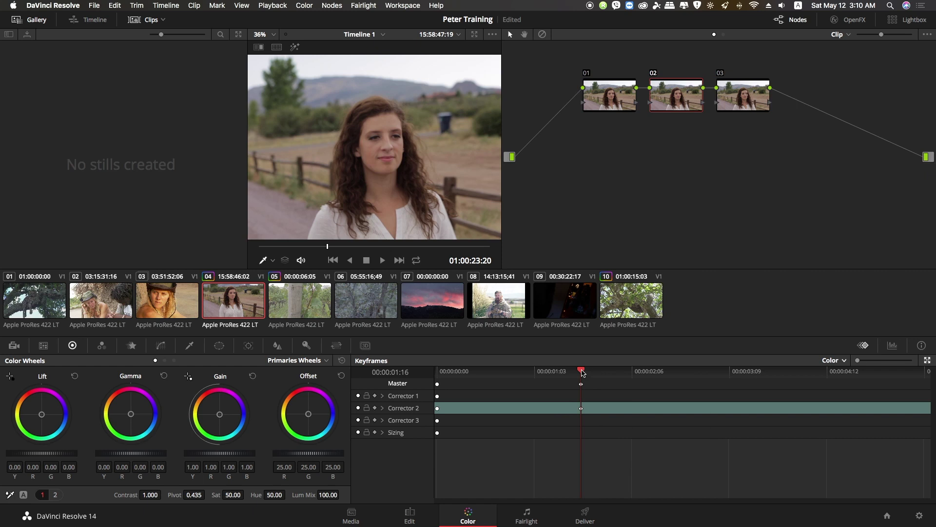
left_click_drag(582, 372, 676, 372)
right_click(675, 411)
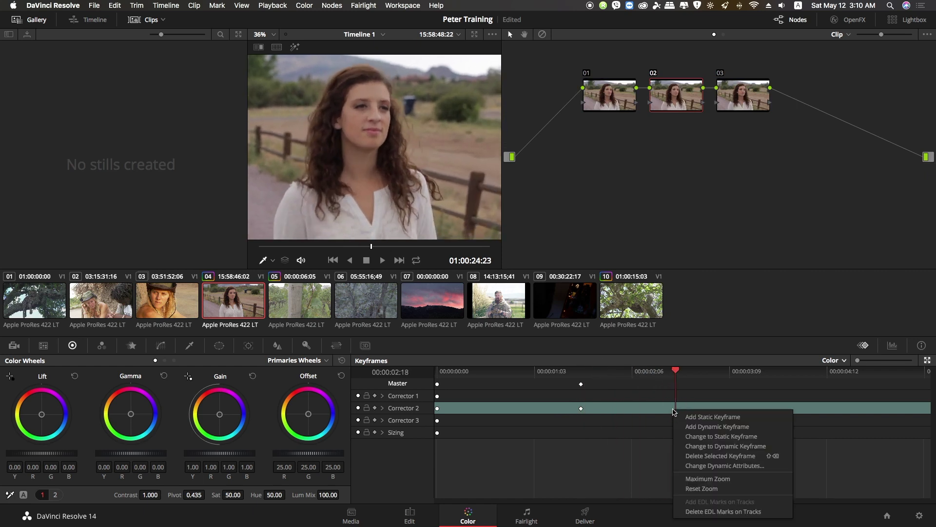
left_click(691, 426)
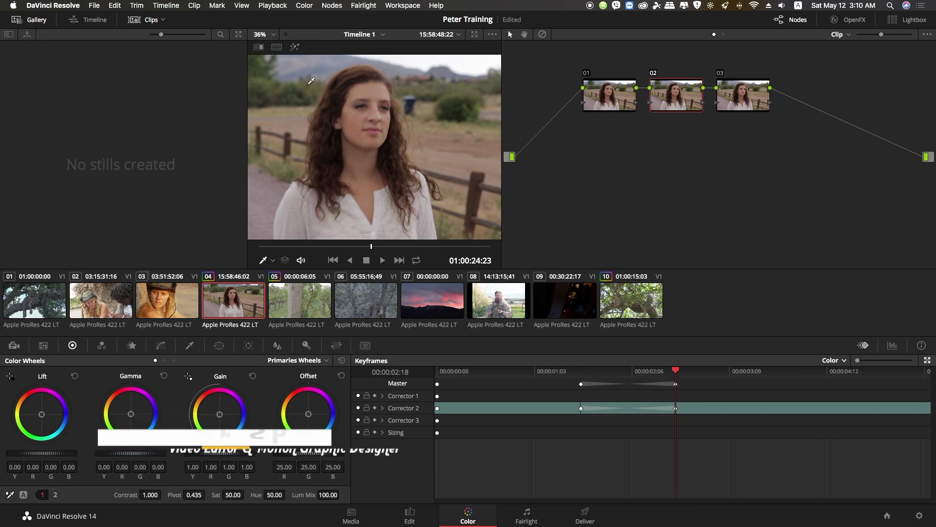
At the 00:00:02:18 keyframe, push node 02's Gamma toward purple (0.04 / -0.04 / 0.60).
mouse_move(676, 372)
left_mouse_down()
mouse_move(582, 378)
mouse_move(676, 378)
left_mouse_up()
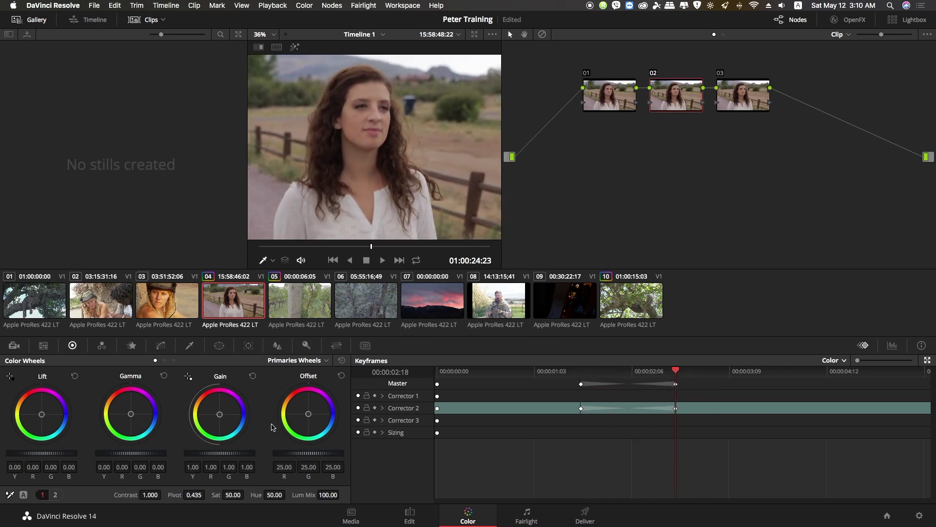
left_click_drag(131, 415, 361, 366)
left_click_drag(361, 366, 348, 370)
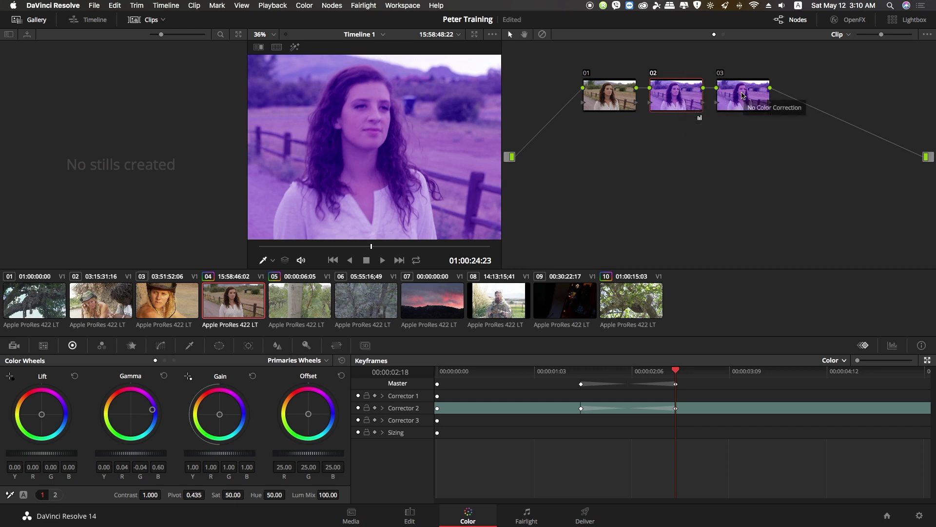
left_click(676, 373)
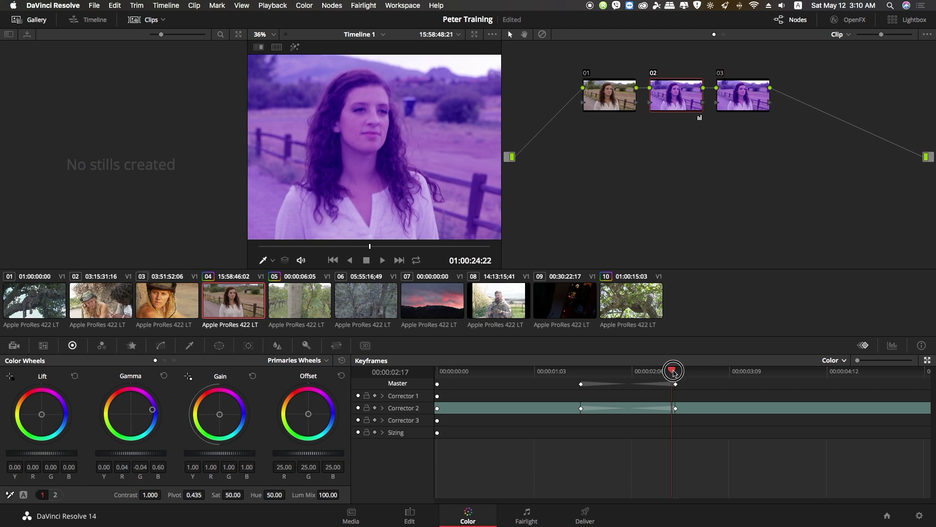
Preview the purple fade, then drag its end keyframe later to about 00:00:03:16.
left_click_drag(676, 373, 438, 383)
key("space")
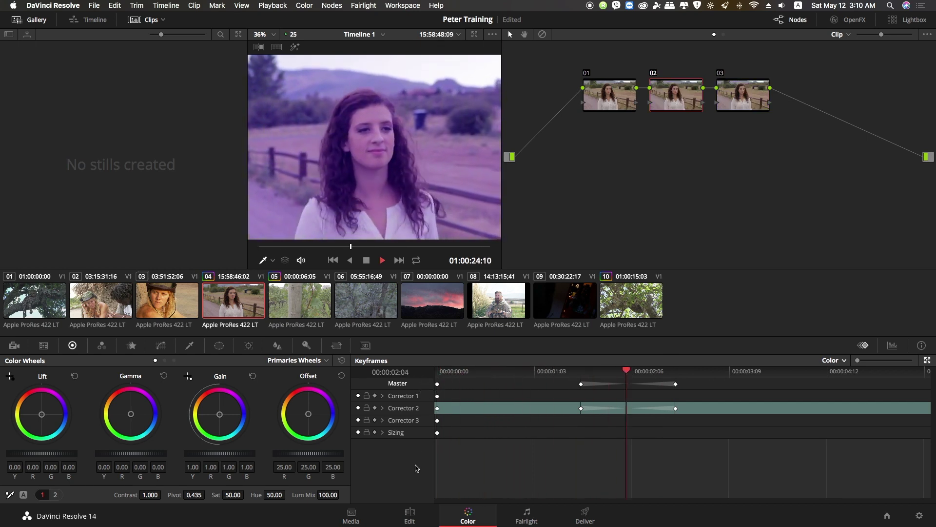
key("space")
mouse_move(737, 374)
left_mouse_down()
mouse_move(610, 377)
mouse_move(677, 369)
left_mouse_up()
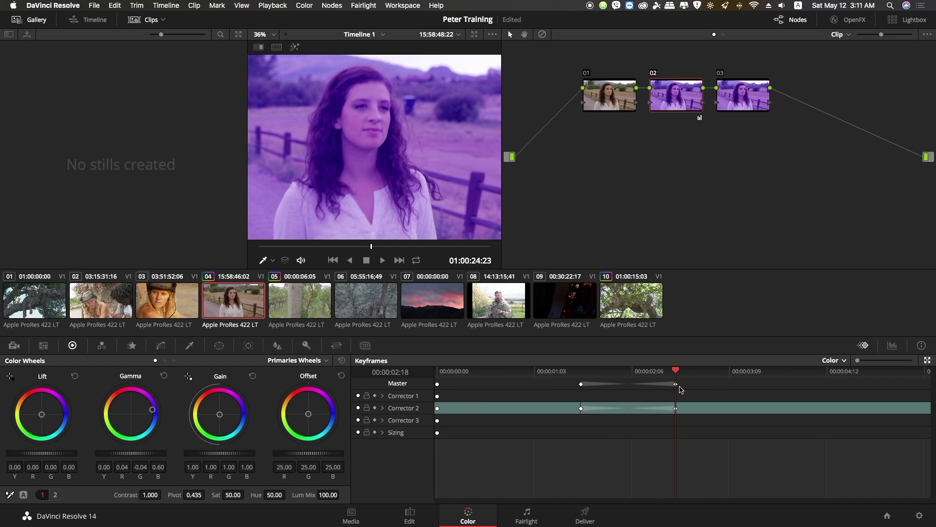
left_click(676, 384)
left_click_drag(676, 385, 768, 383)
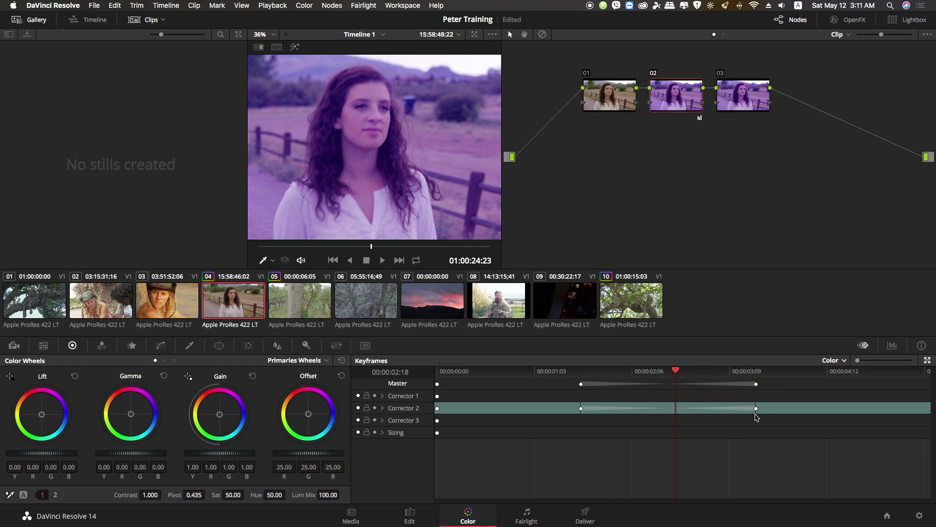
Replay the fade and move its start keyframe earlier to about 00:00:00:20.
left_click_drag(676, 370, 582, 374)
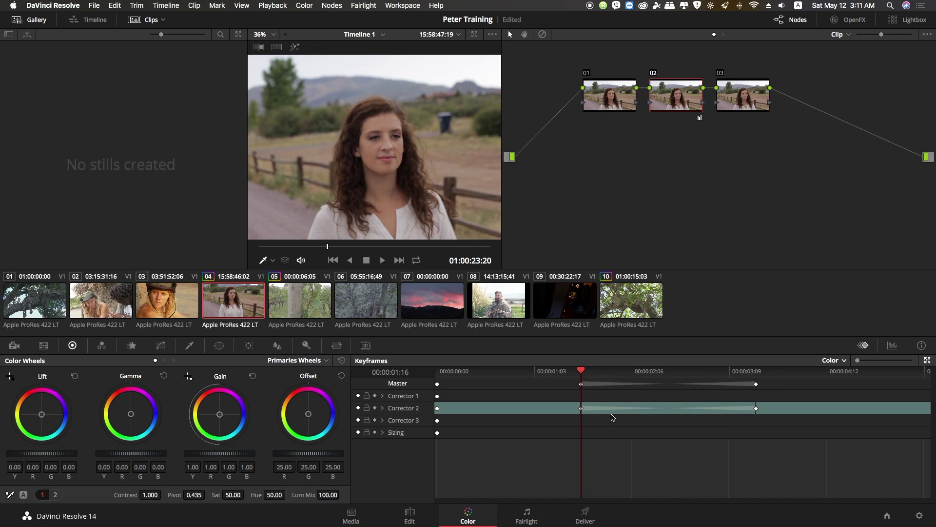
key("space")
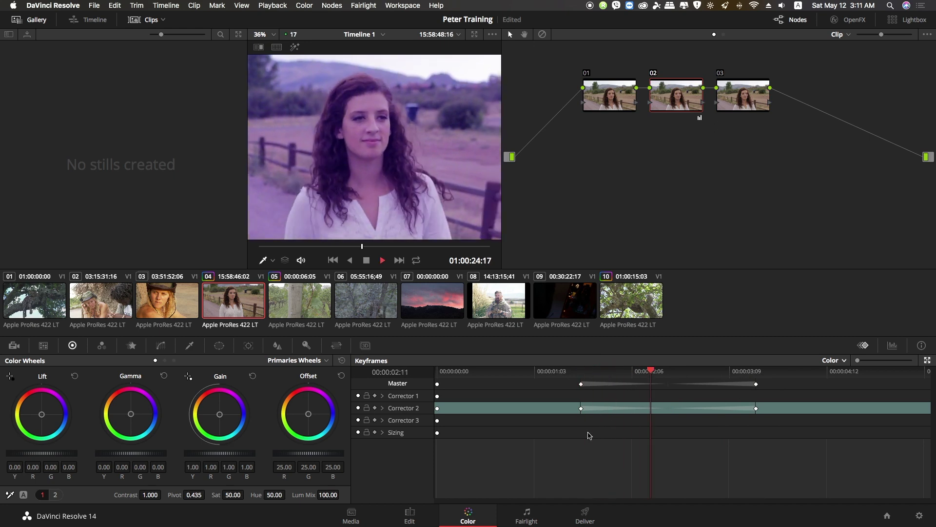
left_click_drag(604, 375, 511, 385)
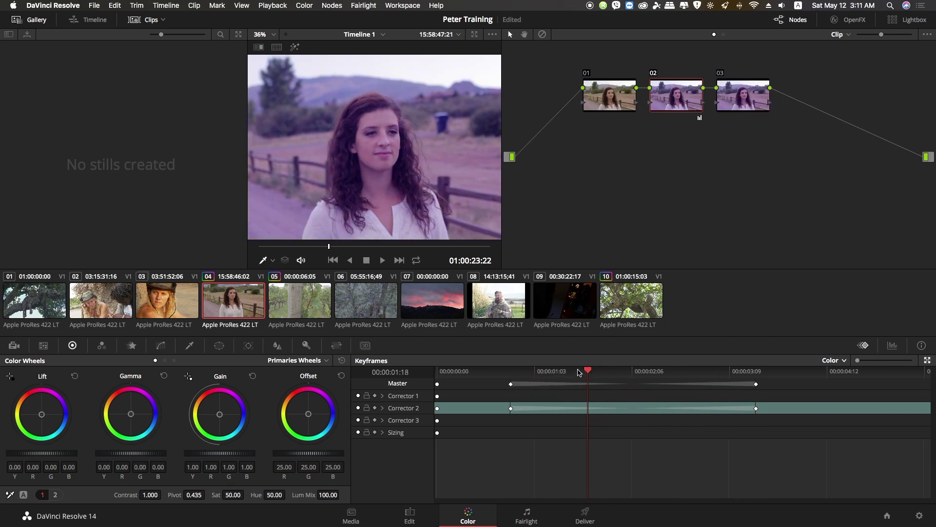
key("Home")
key("space")
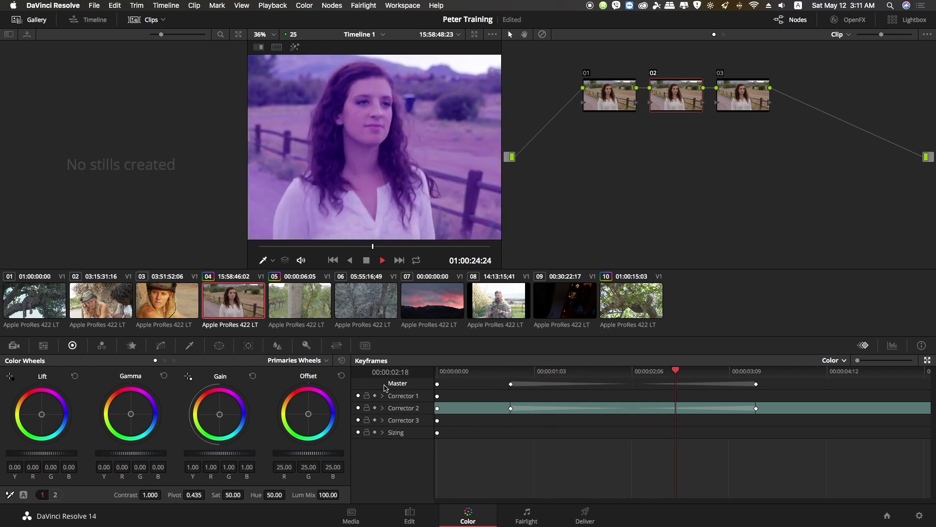
key("space")
mouse_move(817, 372)
left_mouse_down()
mouse_move(705, 390)
mouse_move(512, 388)
left_mouse_up()
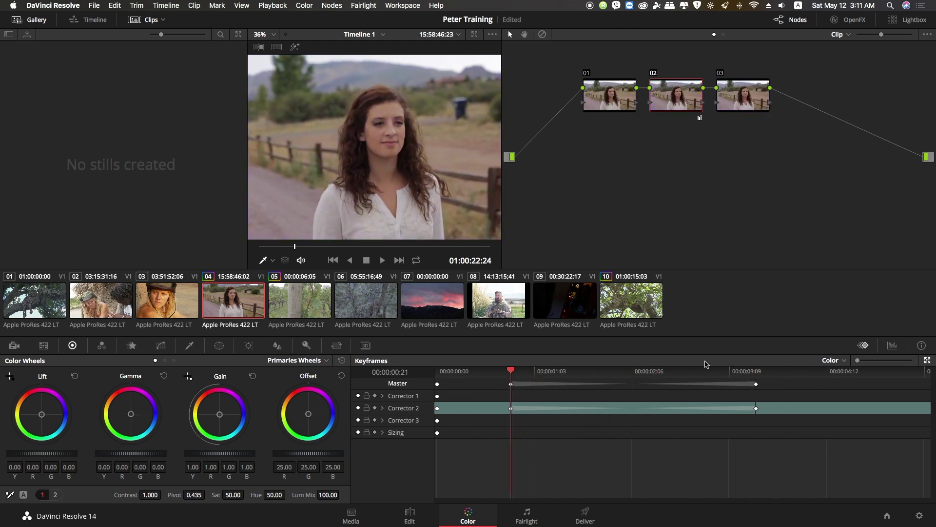
left_click(510, 384)
right_click(513, 387)
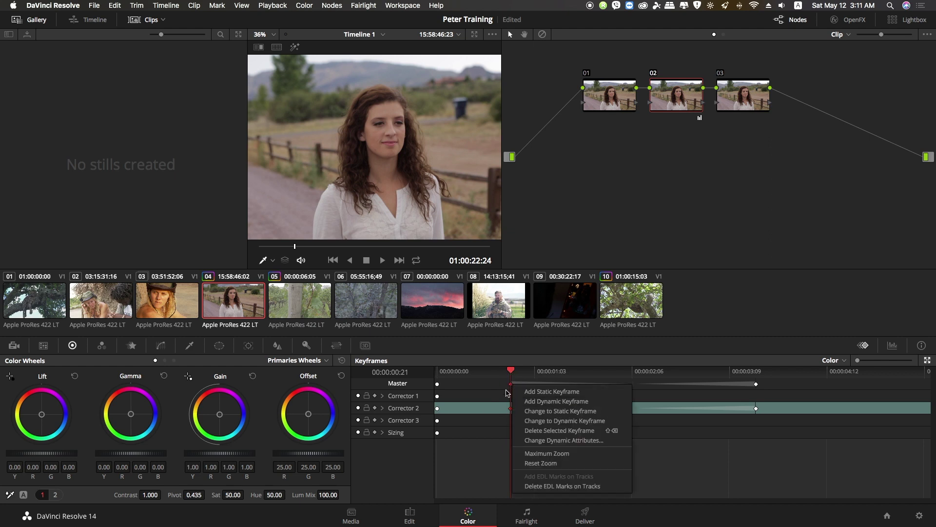
left_click(539, 411)
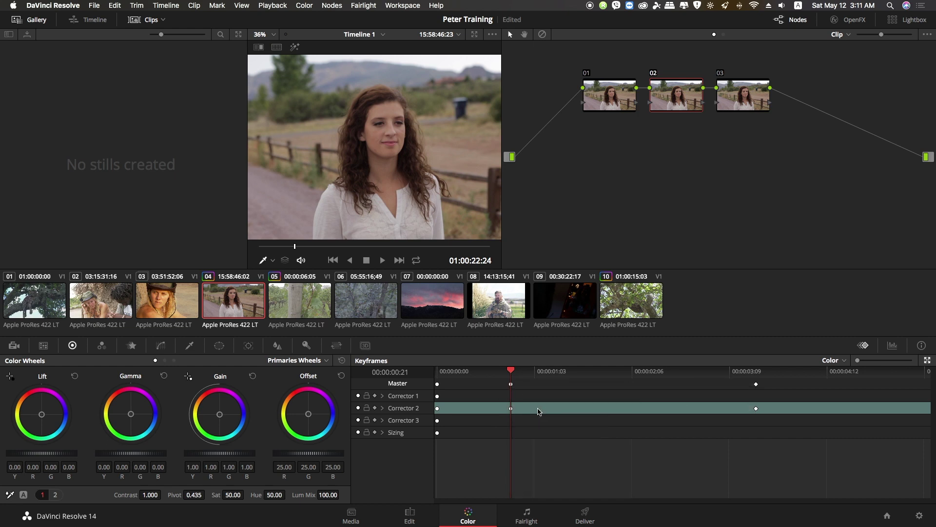
left_click_drag(519, 372, 749, 371)
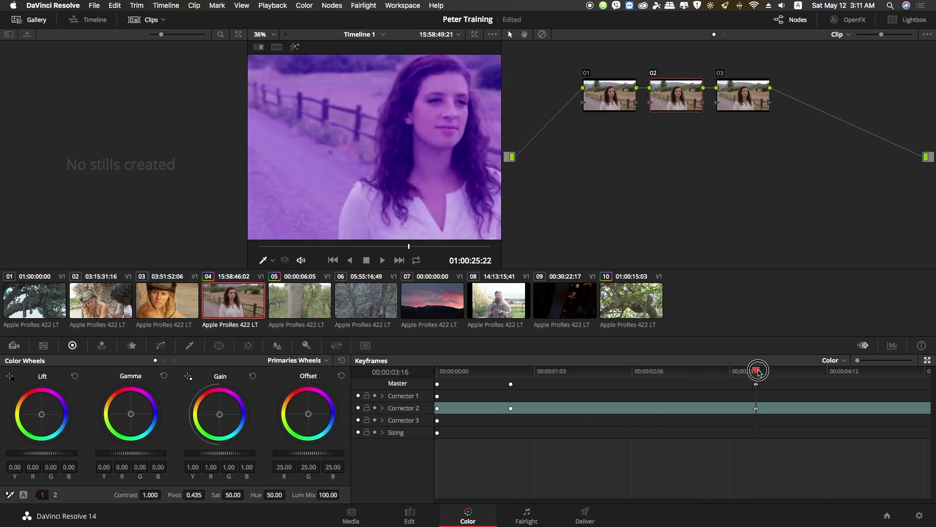
mouse_move(749, 370)
left_mouse_down()
mouse_move(609, 392)
mouse_move(511, 390)
left_mouse_up()
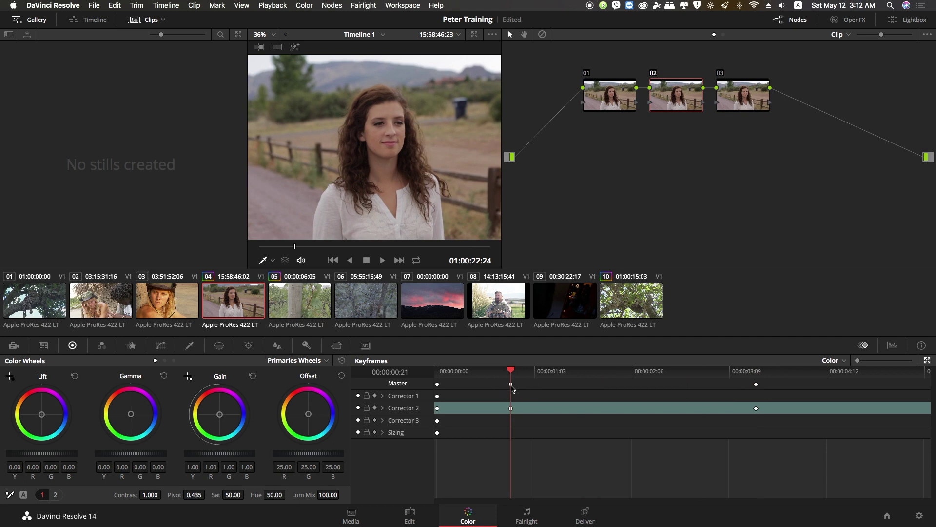
left_click(511, 408)
right_click(511, 388)
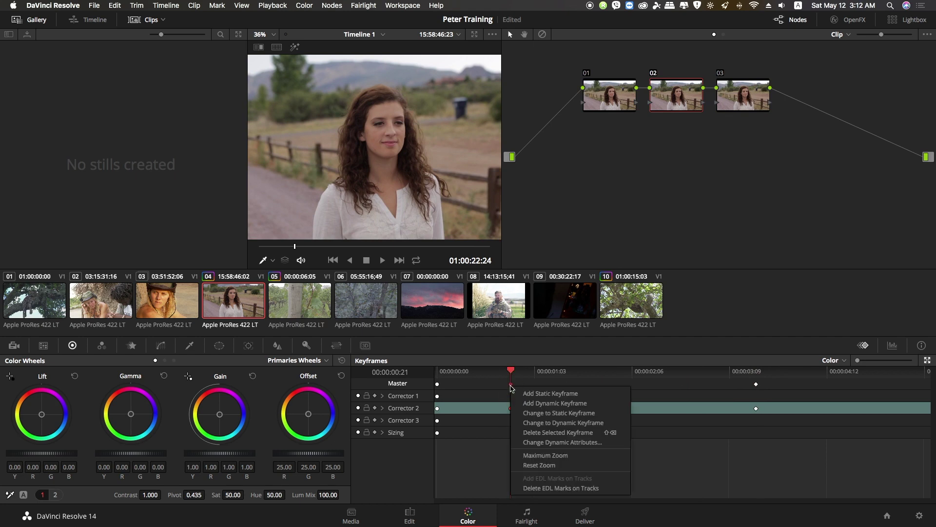
left_click(531, 423)
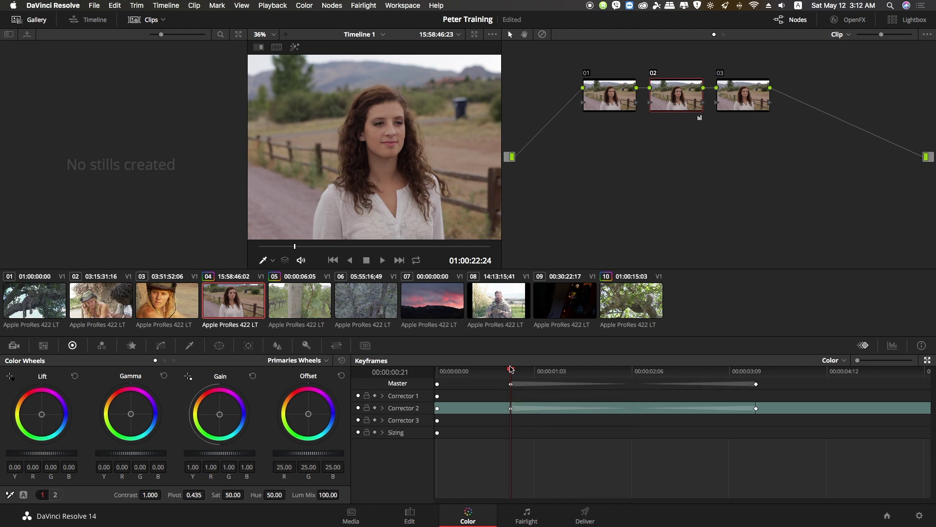
left_click_drag(510, 369, 508, 371)
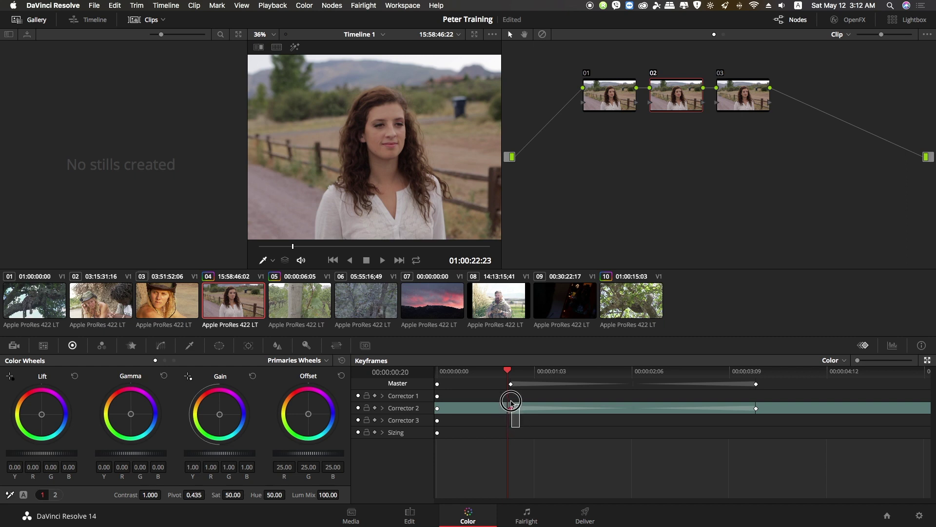
left_click(512, 385)
right_click(513, 388)
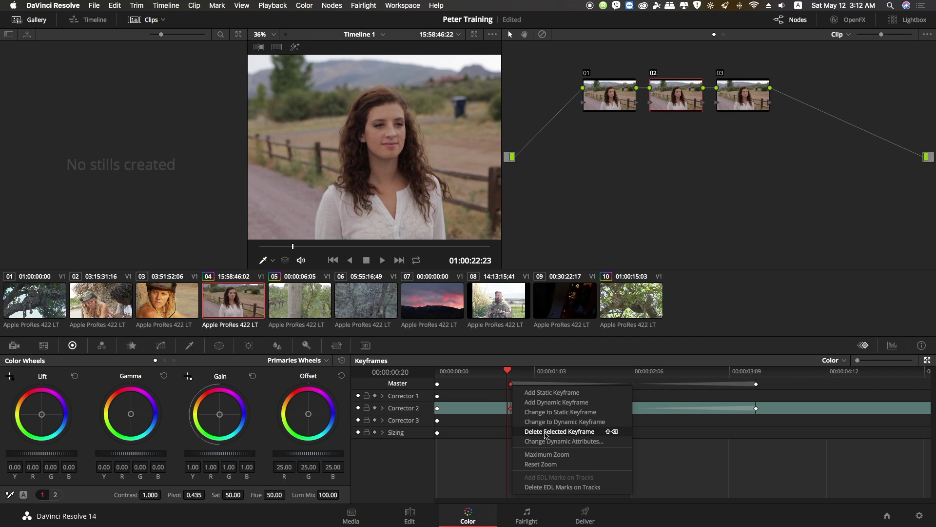
left_click(580, 430)
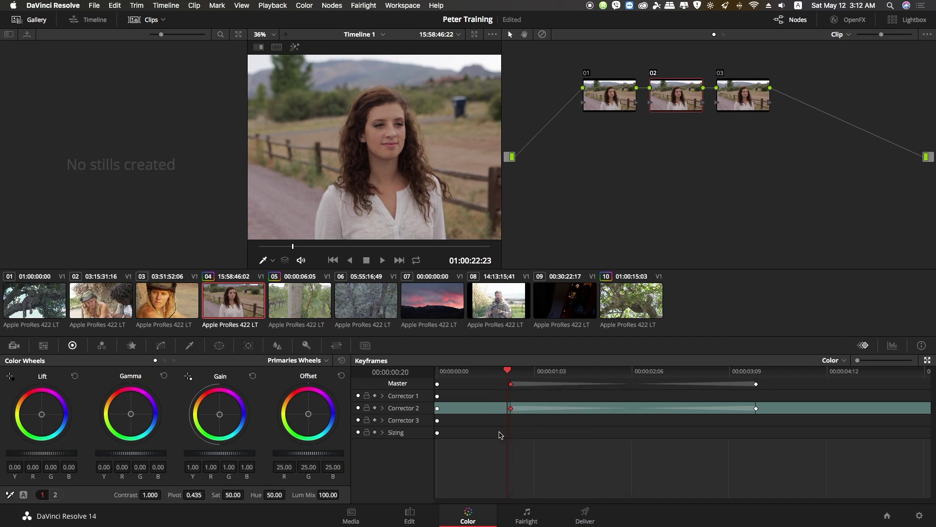